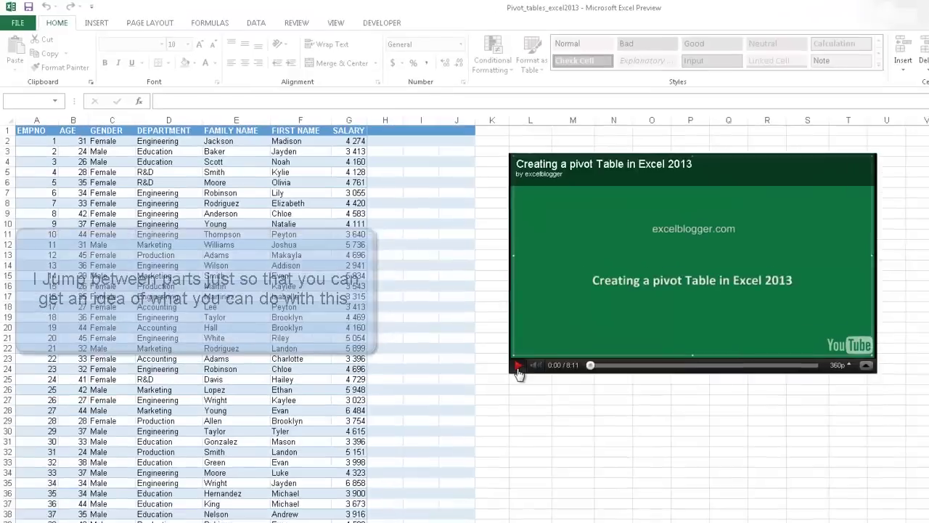
Play the YouTube video embedded in the worksheet, skip ahead to another part, and pause it
click(518, 366)
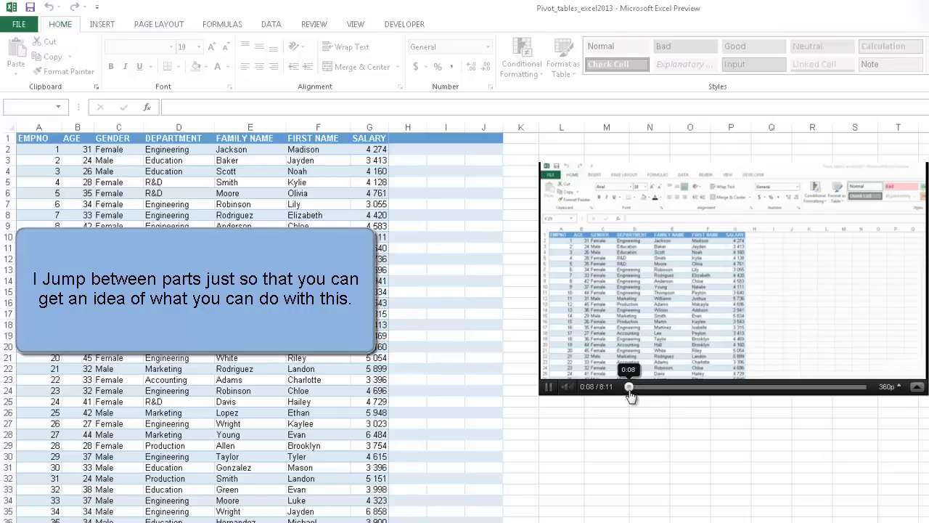
drag(629, 390, 674, 389)
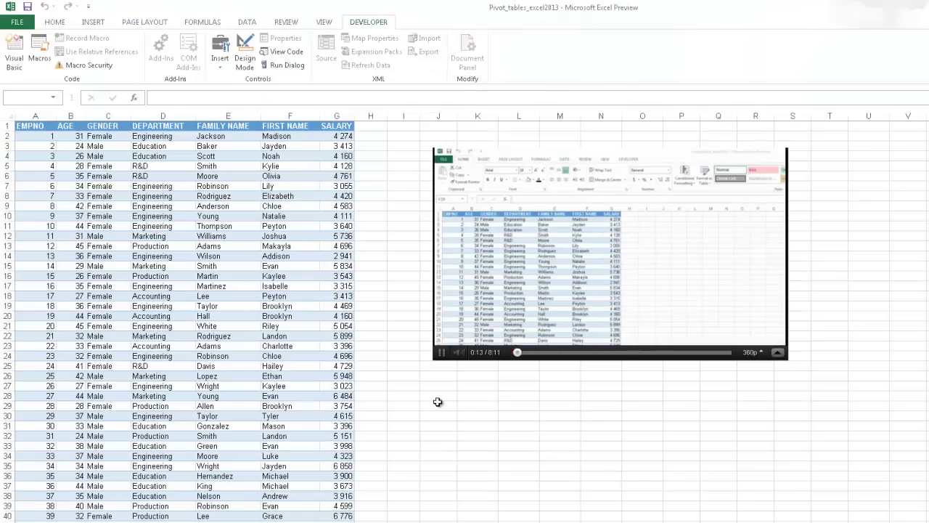
click(440, 352)
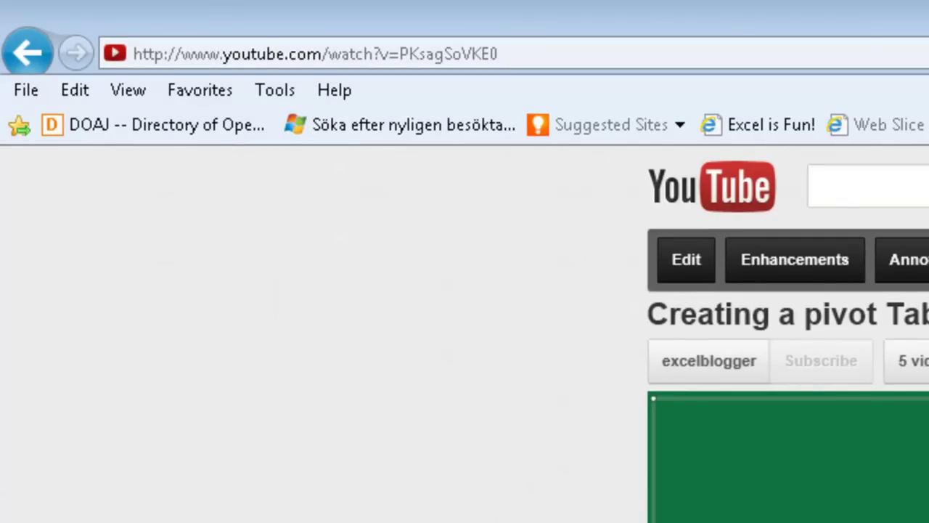
Copy the YouTube video's address from the browser and paste it below the instructions in the Notepad note
click(310, 63)
key(ctrl+c)
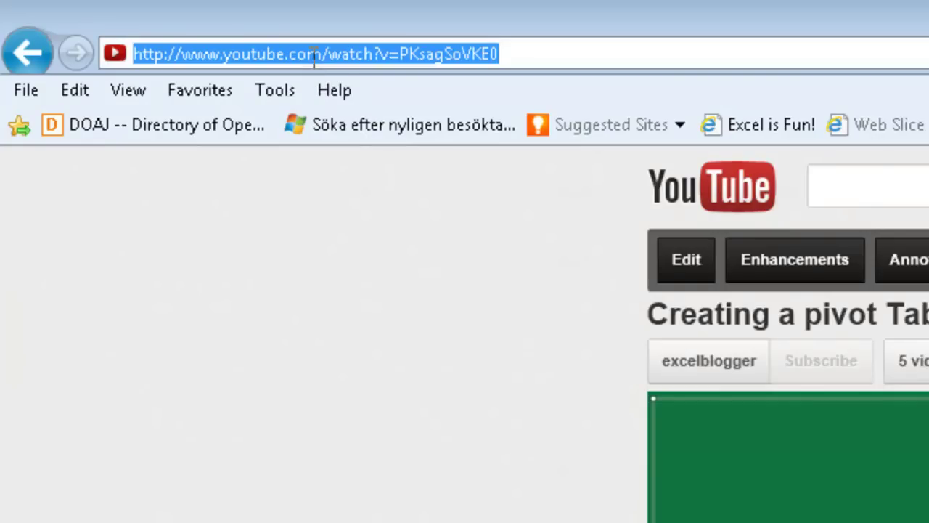
right_click(313, 60)
click(376, 147)
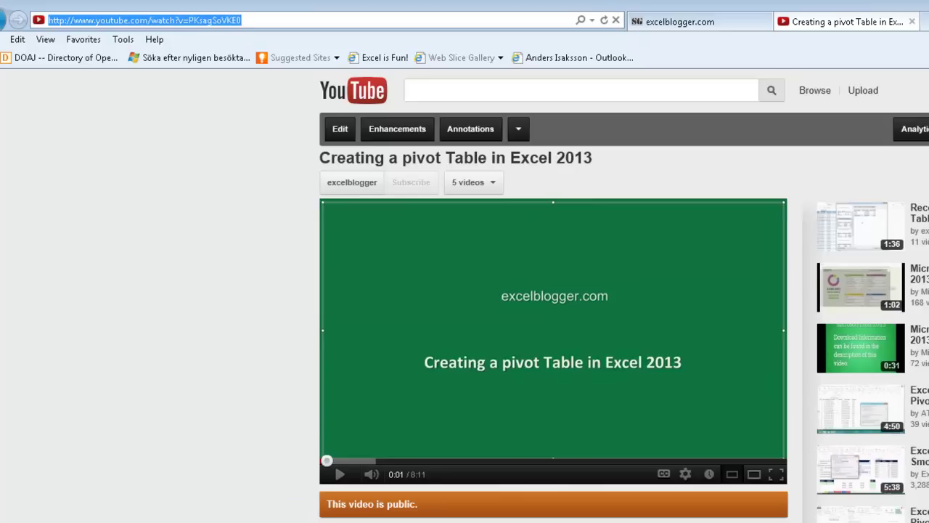
key(alt+Tab)
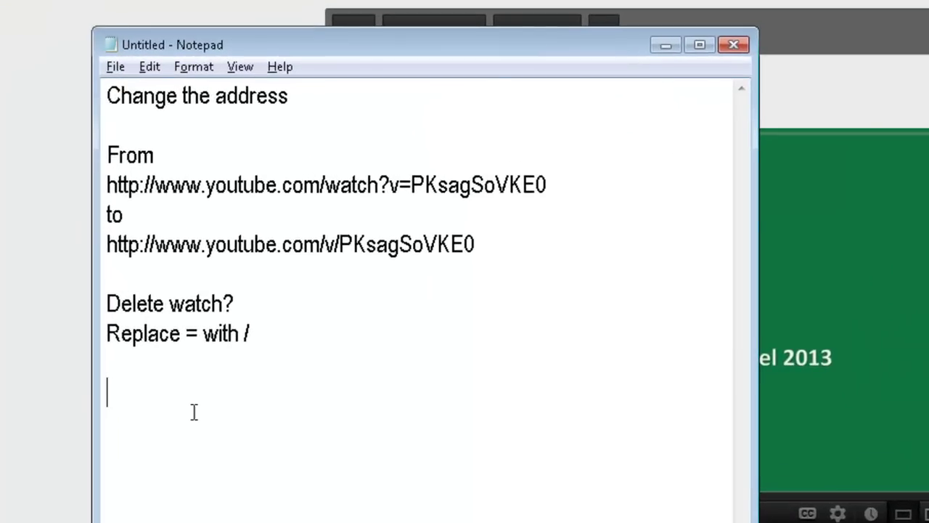
right_click(191, 413)
click(261, 500)
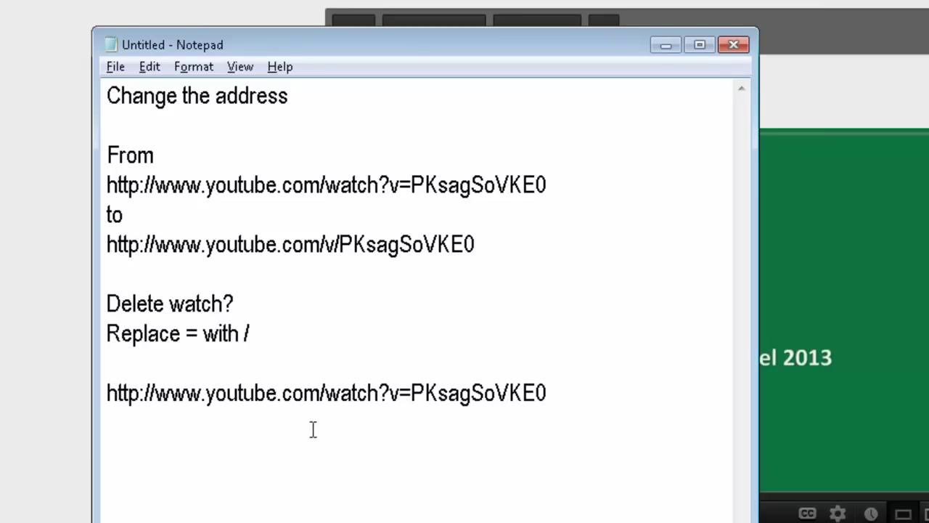
click(390, 395)
key(BackSpace)
key(BackSpace)
key(BackSpace)
key(BackSpace)
key(BackSpace)
key(BackSpace)
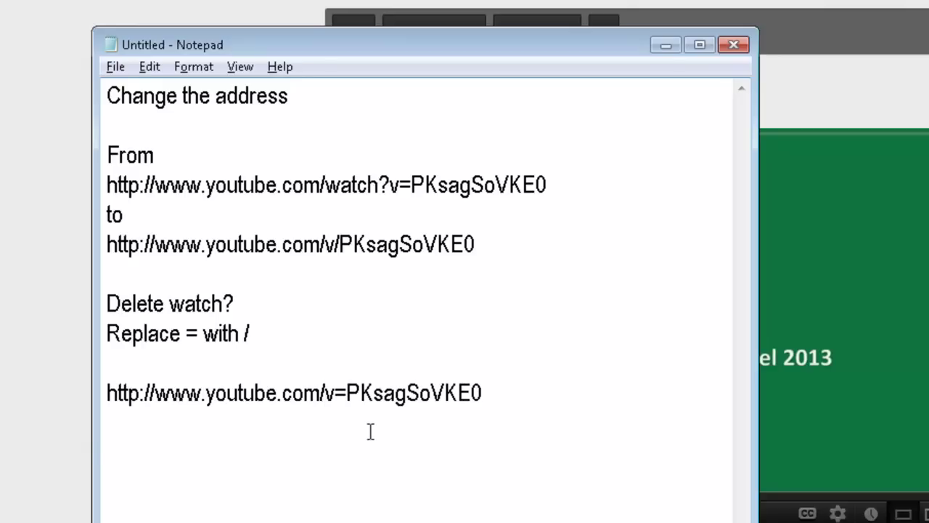
click(348, 394)
key(BackSpace)
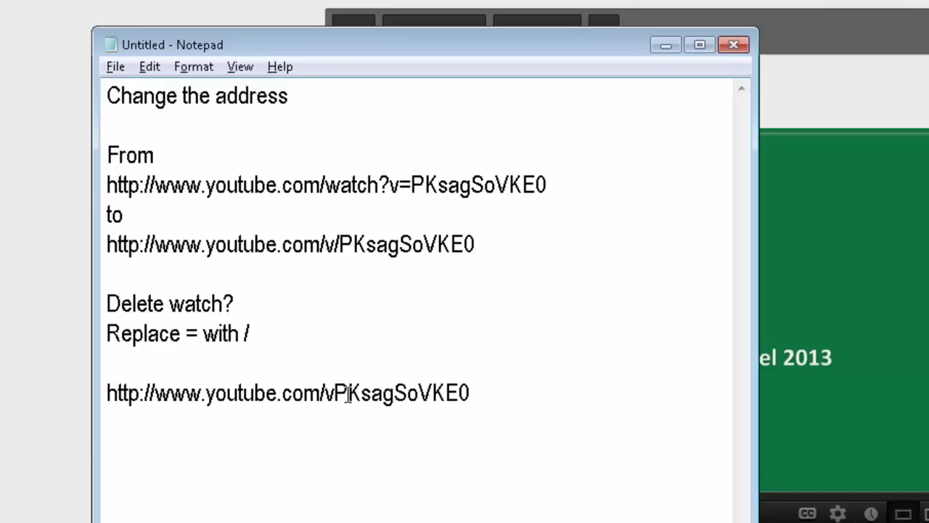
text(/)
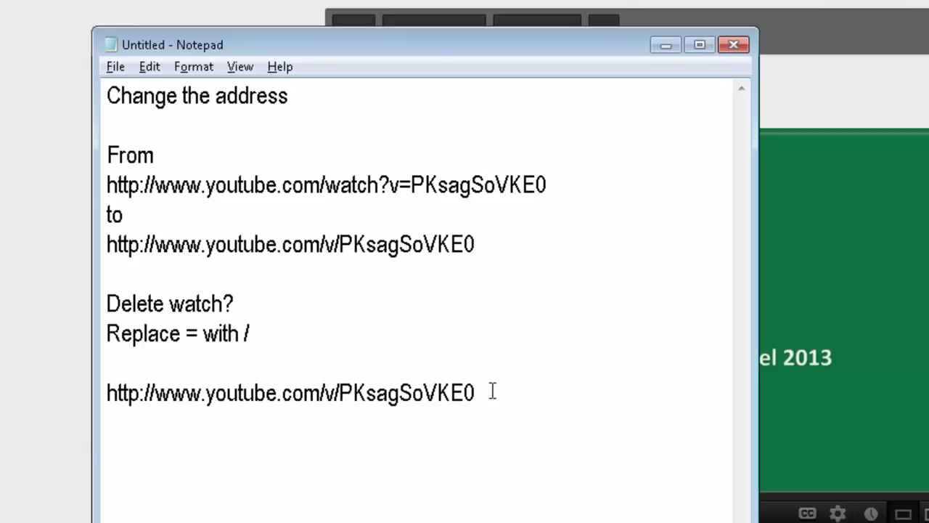
Copy the edited address from the note and load it in the browser in place of the video's original address
drag(492, 393, 106, 411)
right_click(144, 395)
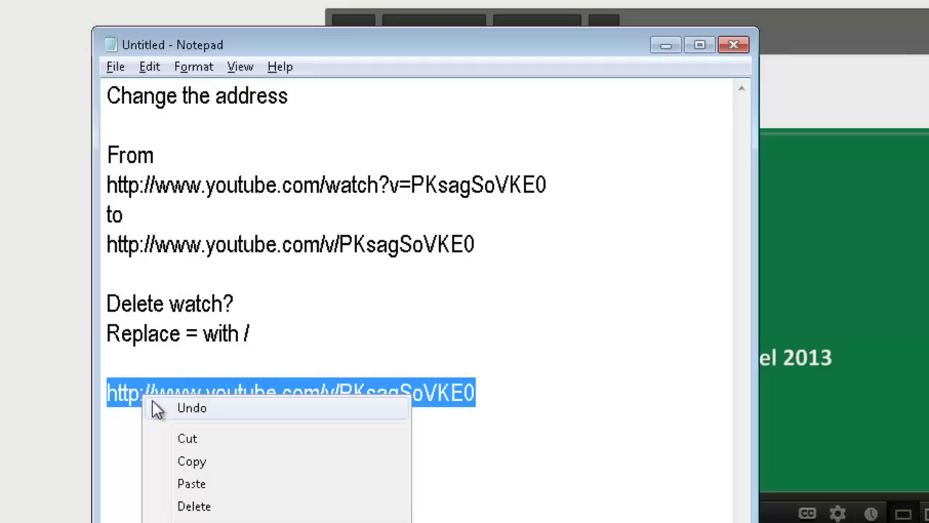
click(190, 461)
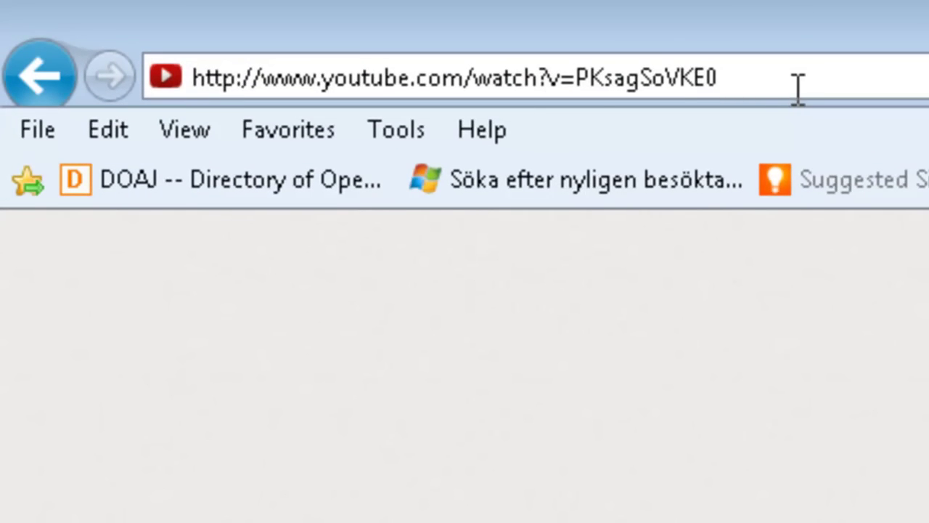
drag(799, 88, 561, 78)
click(176, 115)
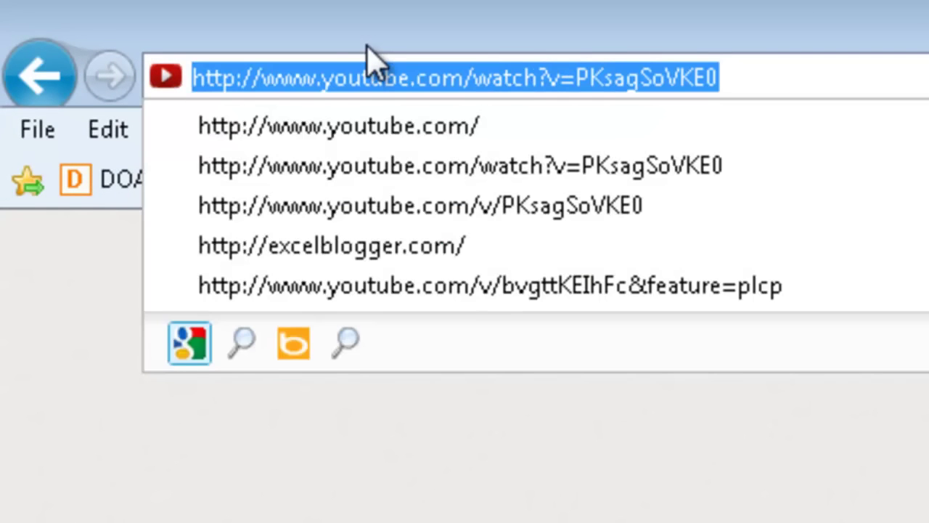
key(ctrl+v)
key(Return)
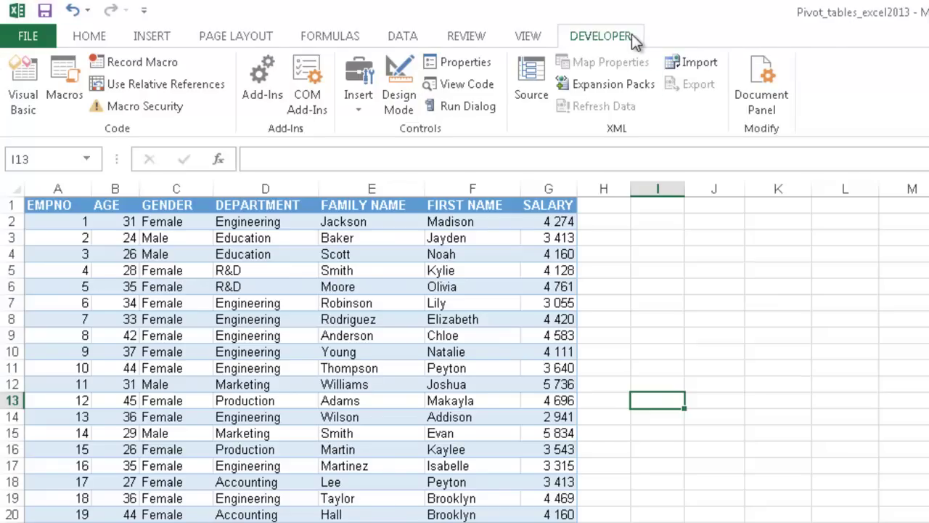
Switch to the Excel workbook and open the ribbon customization options to check the Developer tab setting
click(20, 38)
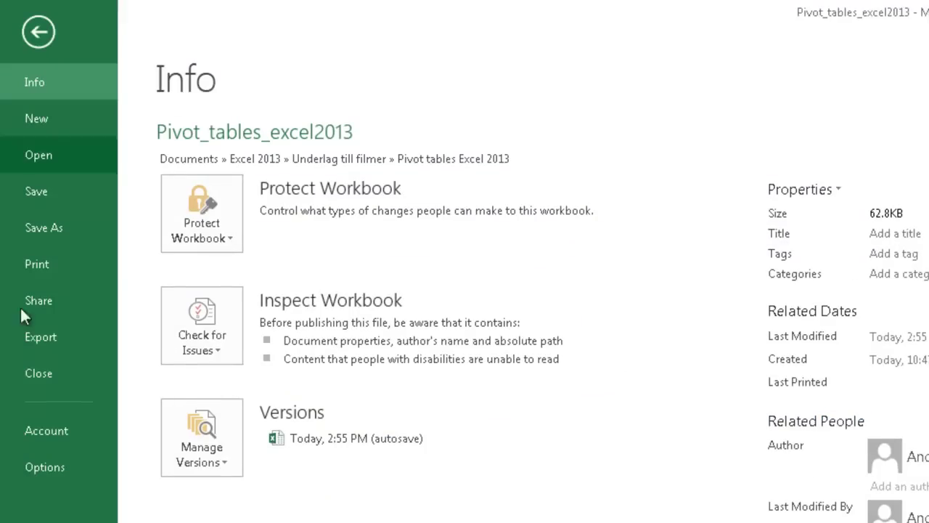
click(34, 467)
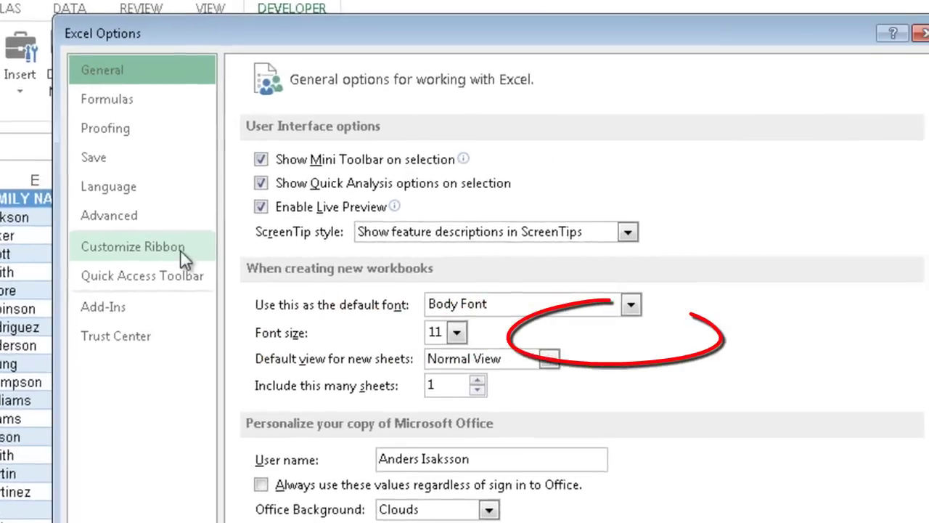
click(502, 250)
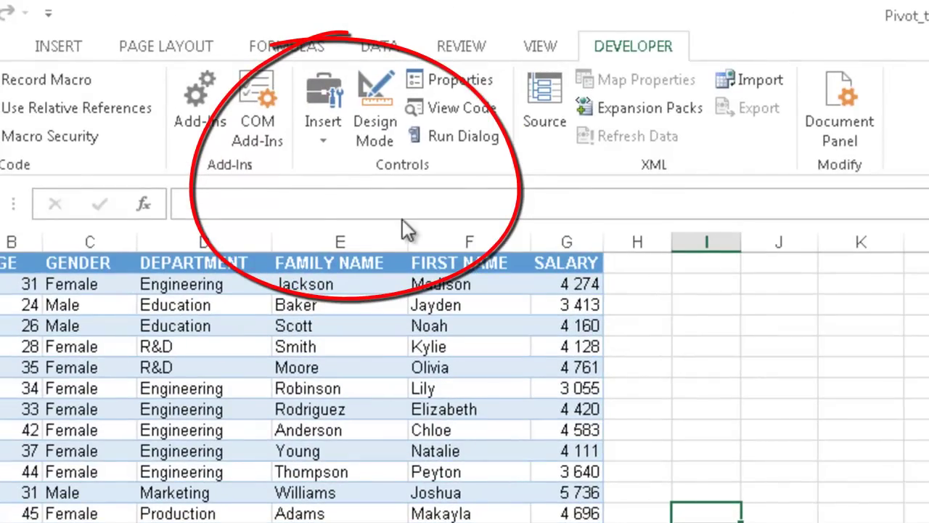
Insert a Shockwave Flash Object control about 470 by 292 points, spanning columns J to S beside the employee table
click(325, 130)
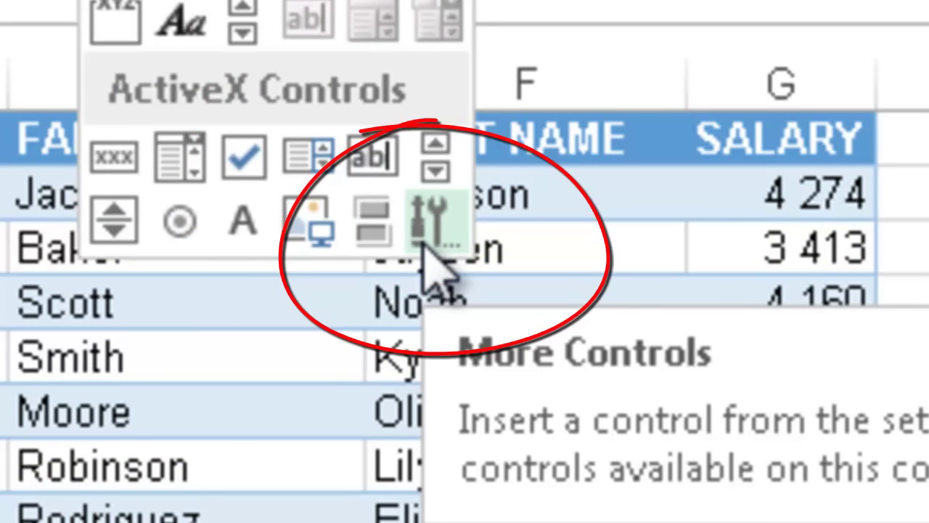
click(425, 244)
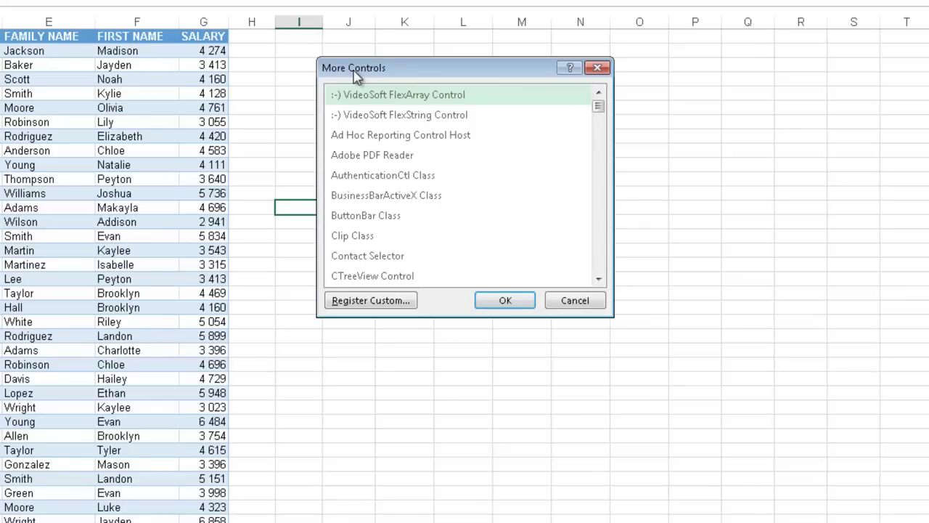
click(357, 95)
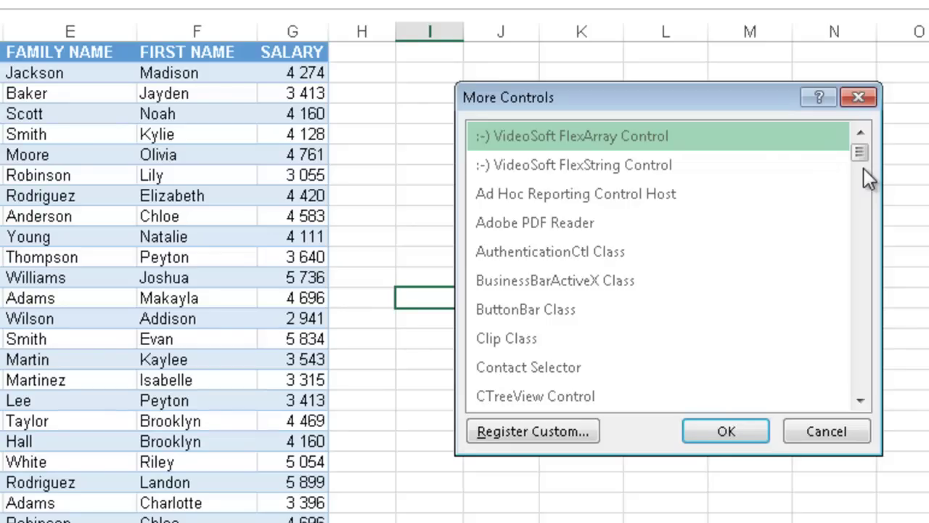
drag(860, 152, 860, 358)
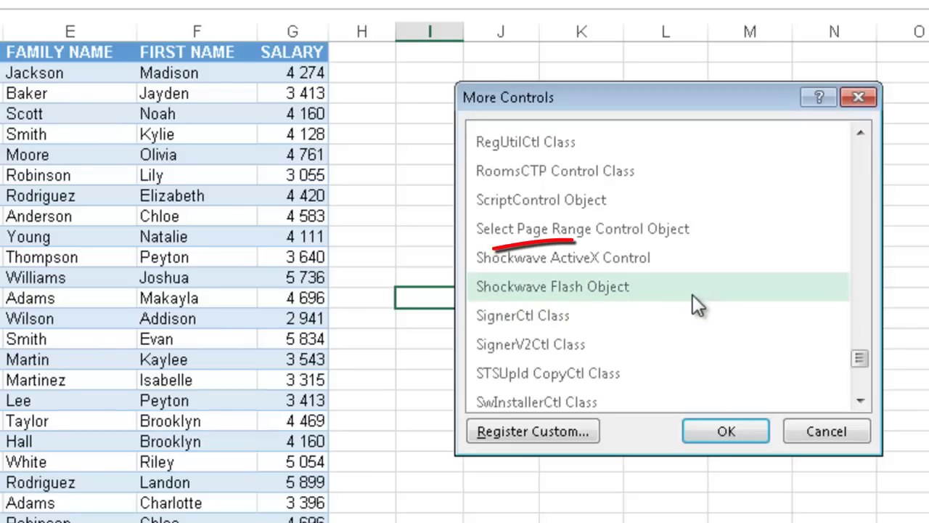
click(692, 294)
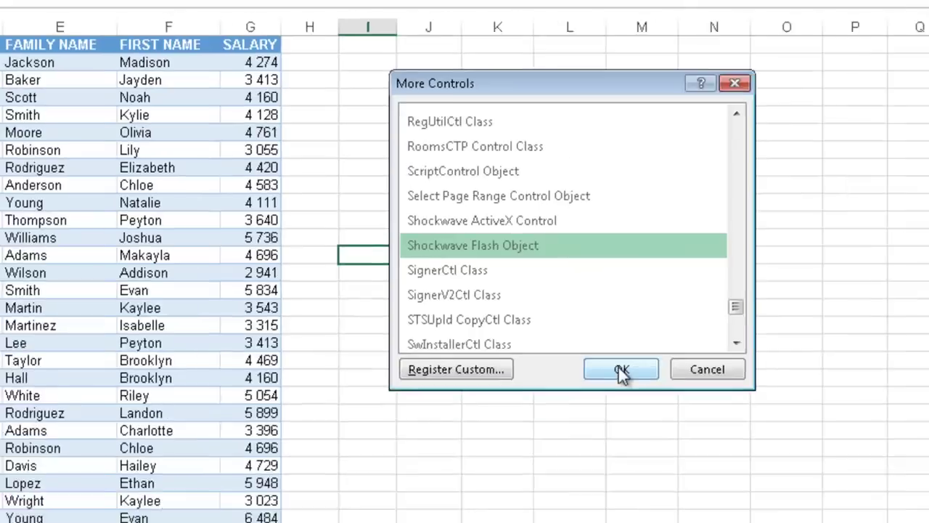
click(726, 431)
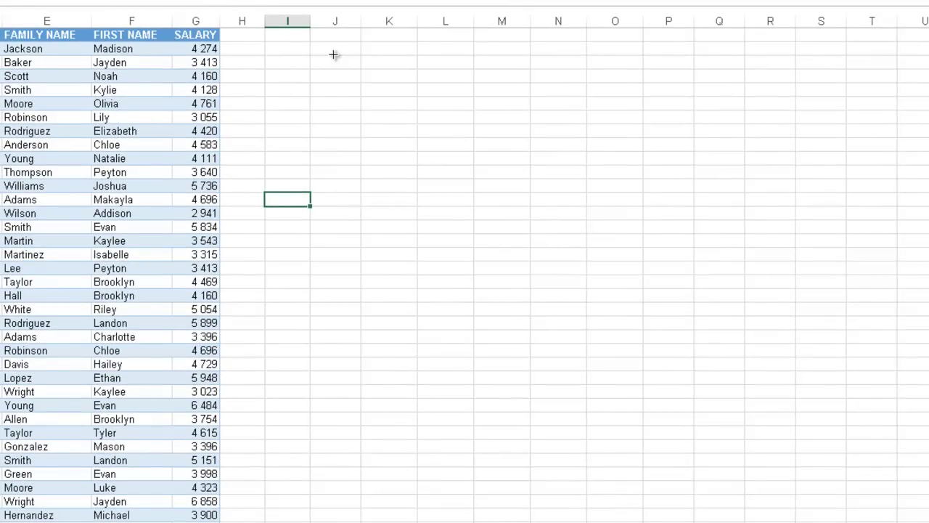
mouse_move(333, 54)
mouse_down()
mouse_move(394, 143)
mouse_move(464, 191)
mouse_move(496, 246)
mouse_move(570, 330)
mouse_move(620, 357)
mouse_move(711, 367)
mouse_move(782, 327)
mouse_move(838, 367)
mouse_up()
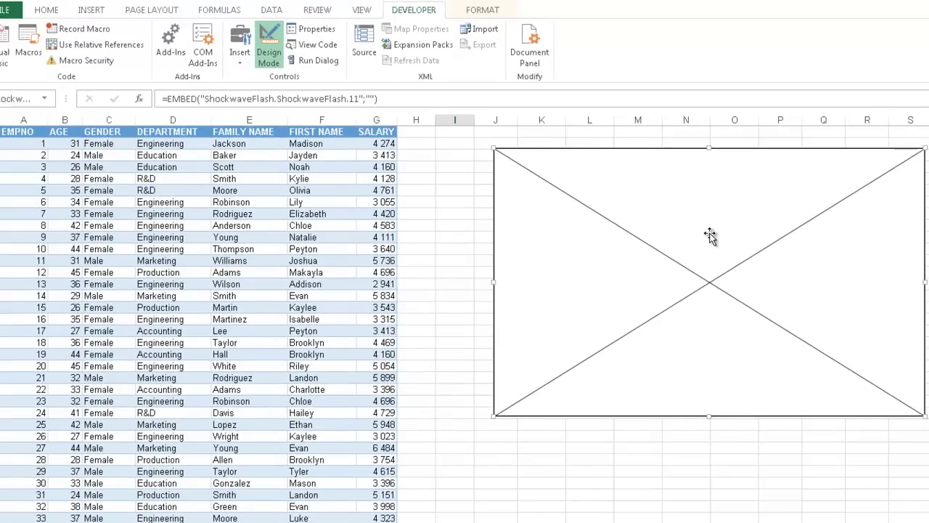
right_click(598, 167)
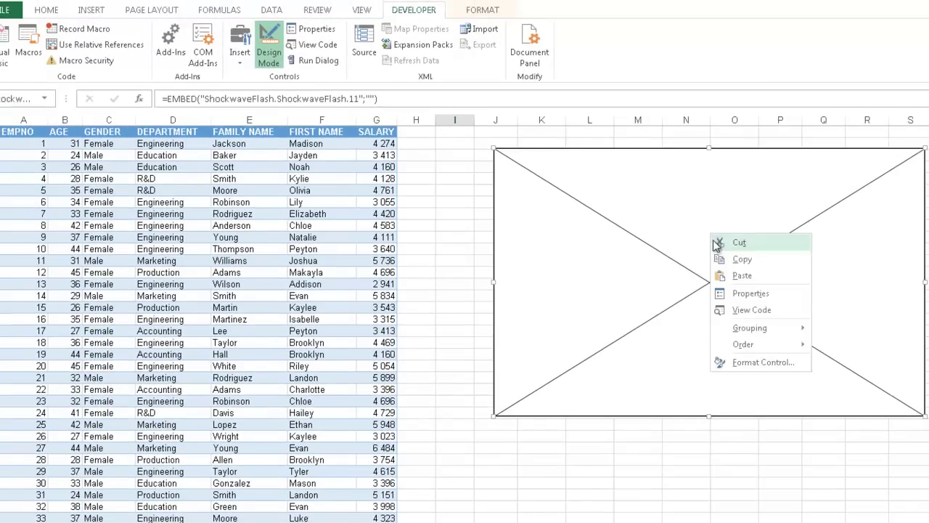
click(750, 294)
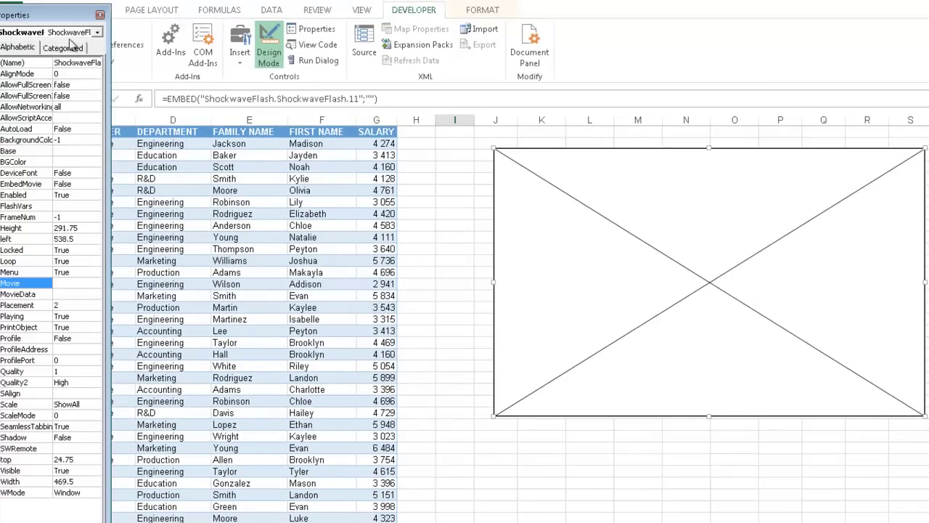
drag(51, 14, 353, 48)
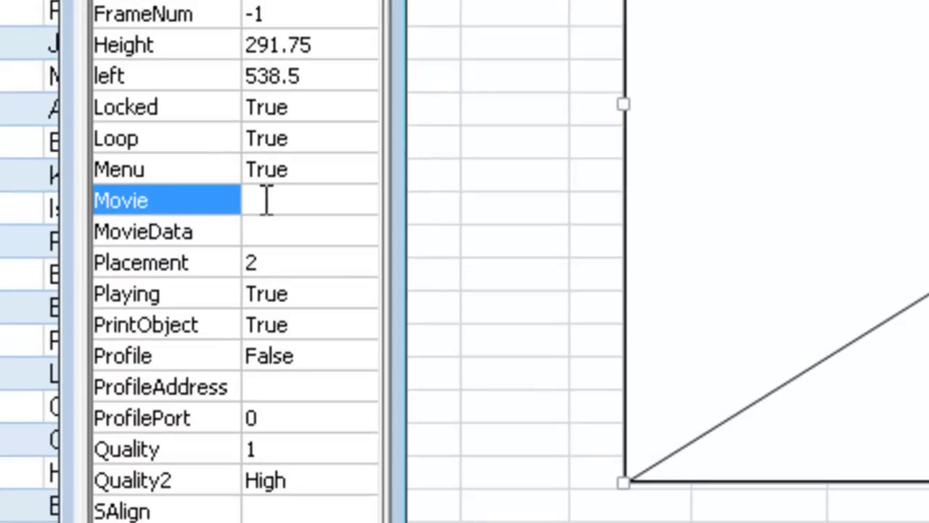
click(248, 224)
key(ctrl+v)
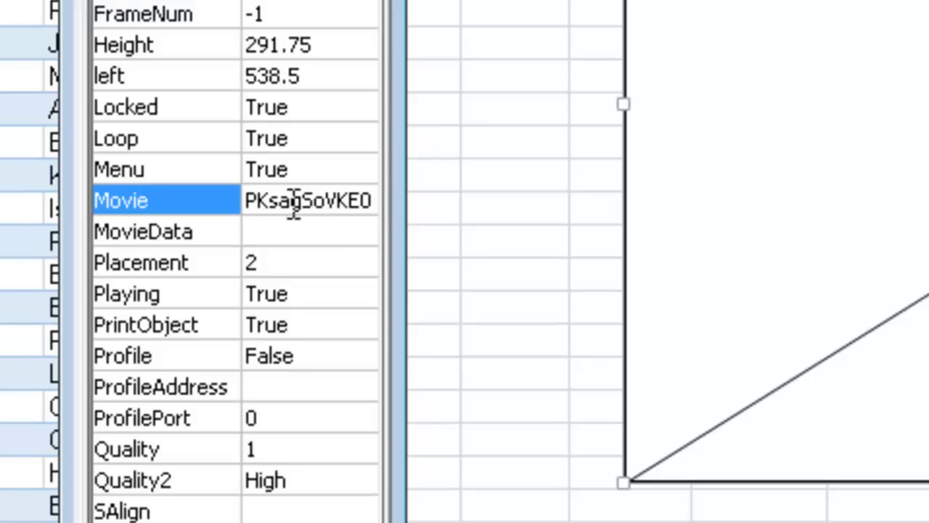
drag(292, 208, 214, 187)
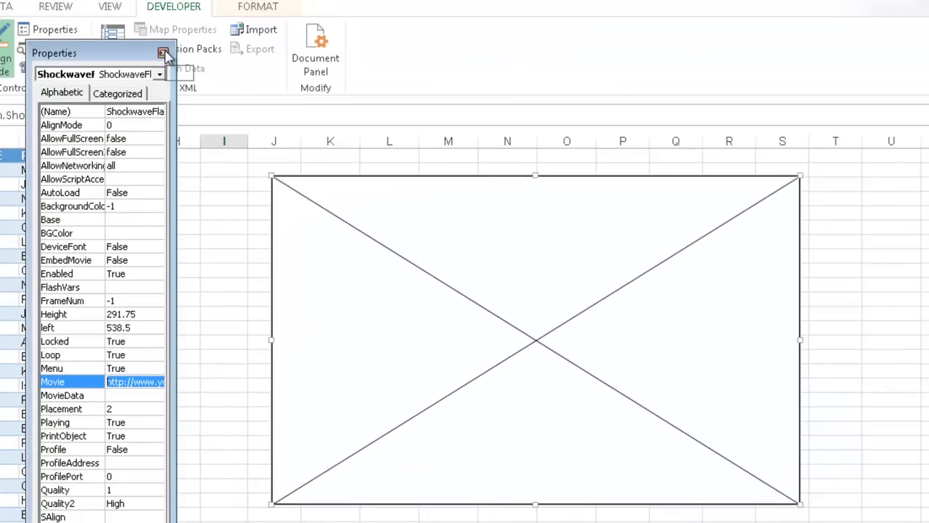
click(162, 53)
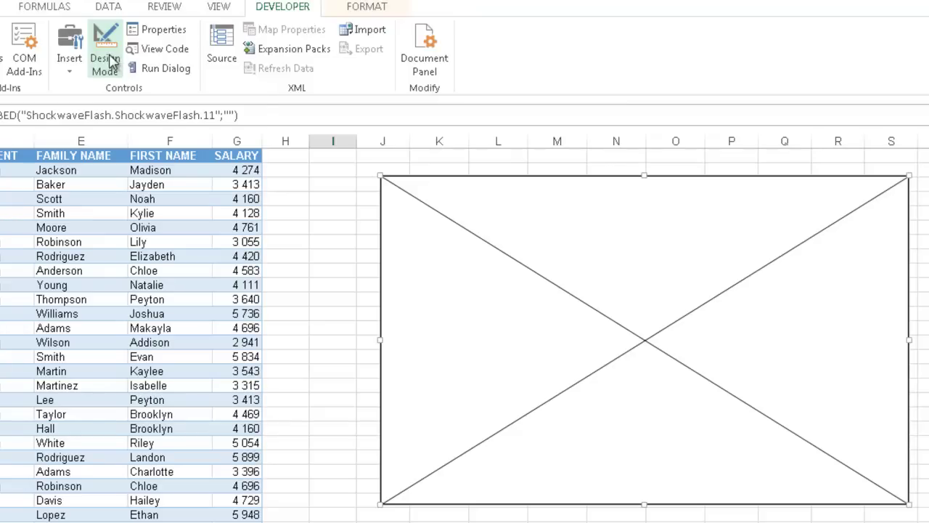
Turn off Design Mode and play the embedded video in the worksheet
click(106, 60)
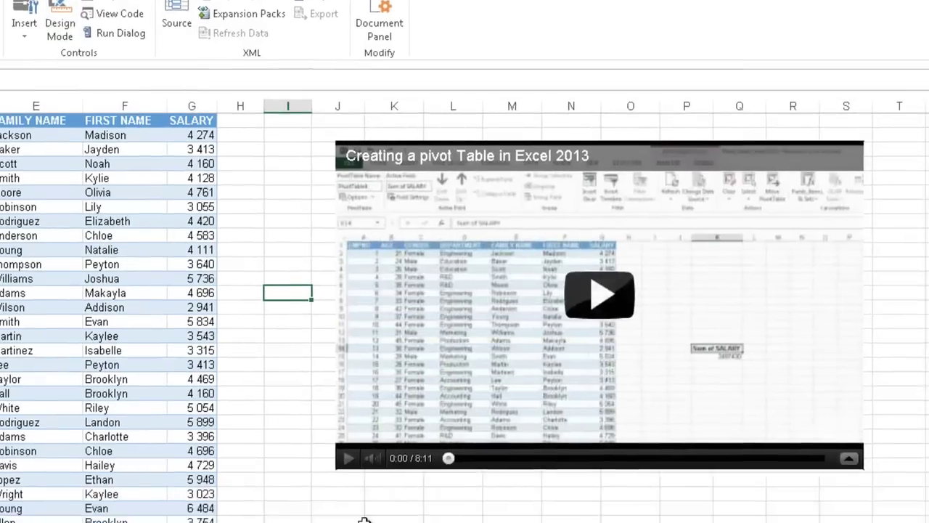
click(409, 522)
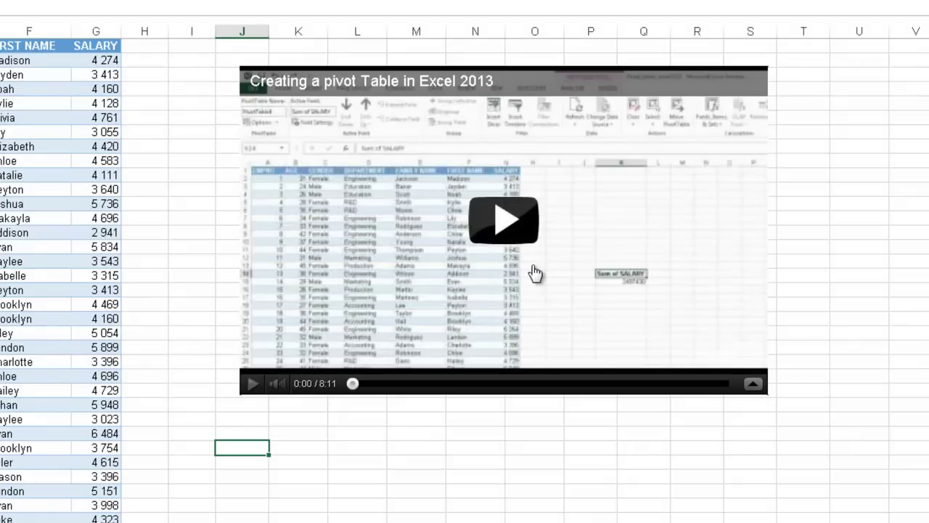
click(506, 220)
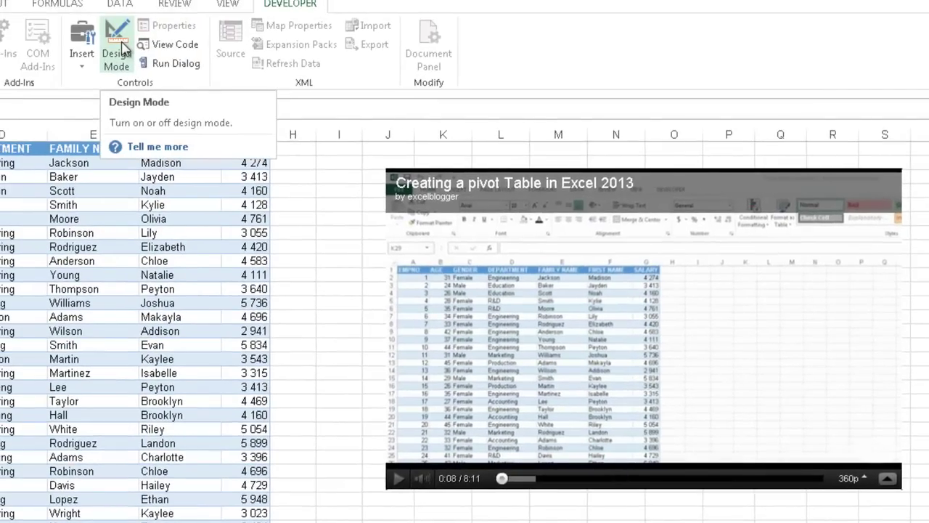
Turn on Design Mode and delete the Flash video control from the worksheet
click(117, 51)
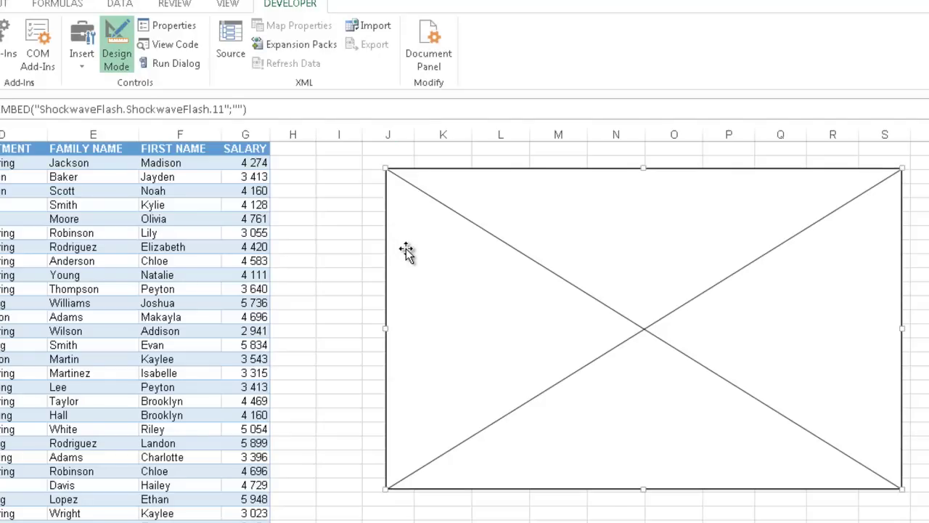
click(407, 251)
key(Delete)
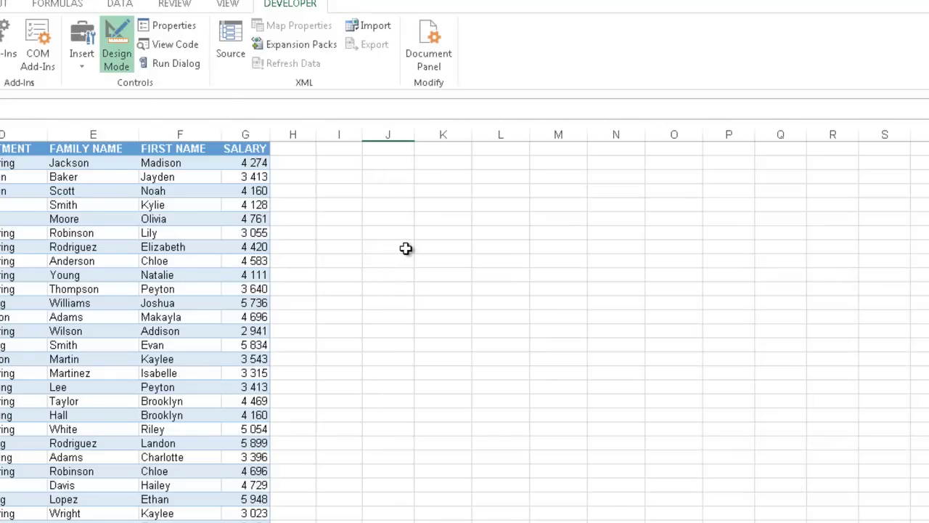